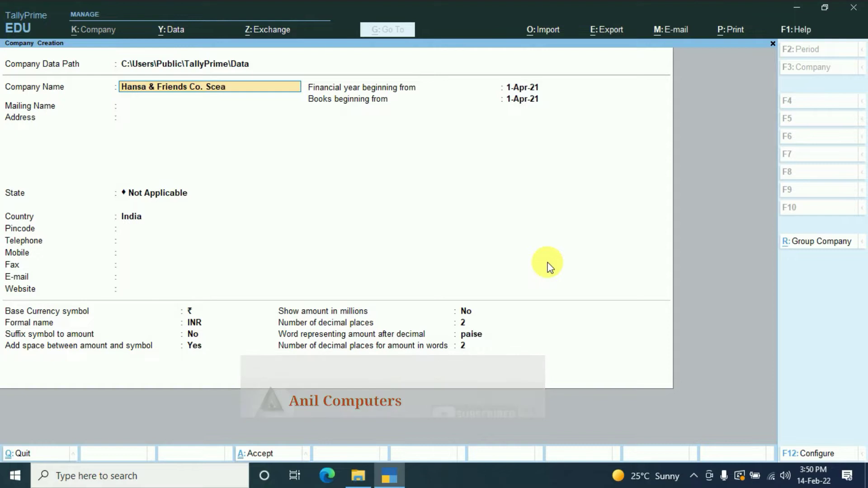
Step: Create the company Hansa & Friends Co. Scenario with the state set to Rajasthan
key(Return)
key(Return)
key(Return)
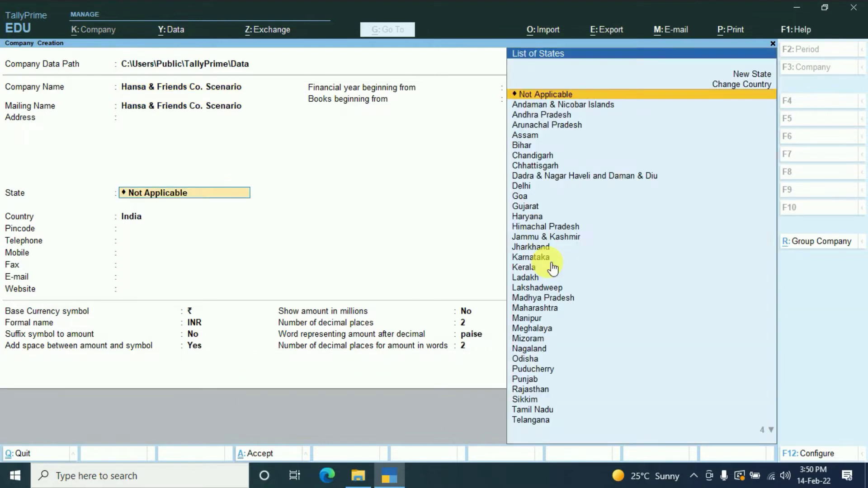
text(raj)
key(Return)
key(Return)
key(ctrl+a)
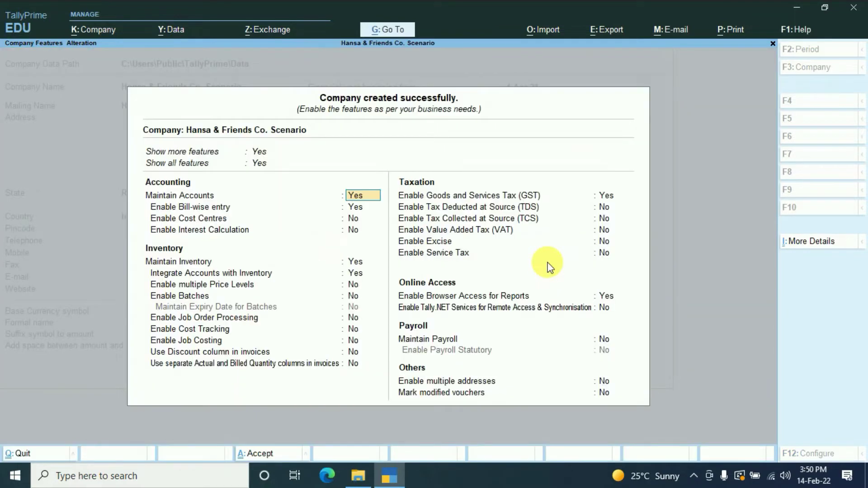
Step: Turn off Maintain Inventory in the new company's features and save them
key(Return)
key(Return)
key(Return)
key(Return)
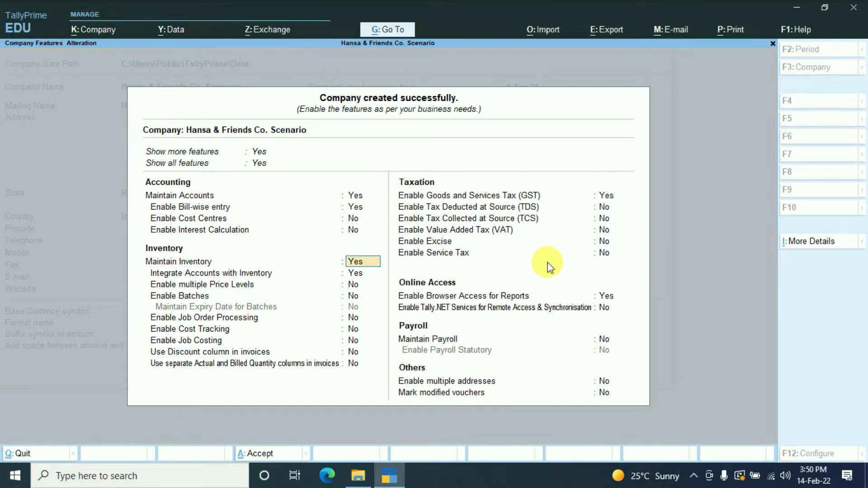
text(n)
key(Return)
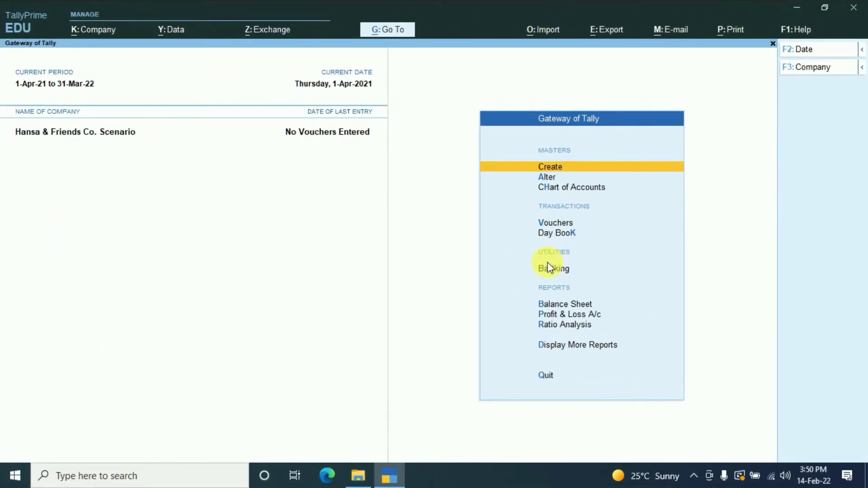
Step: Create a ledger named Purchase A/c under the Purchase Accounts group
key(Return)
key(Down)
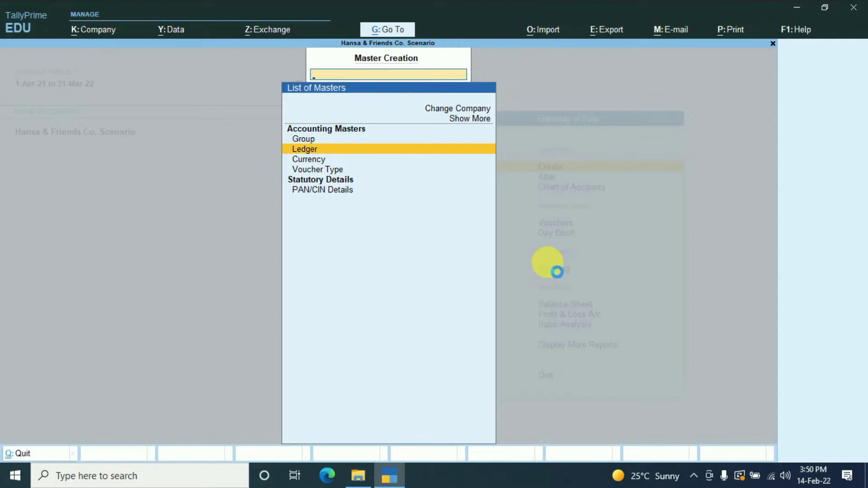
key(Return)
text(Purchase A/c)
key(Return)
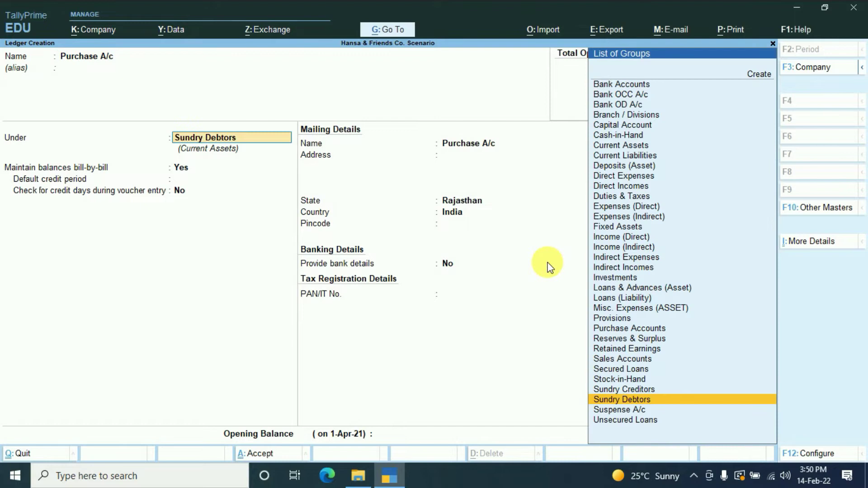
text(Pu)
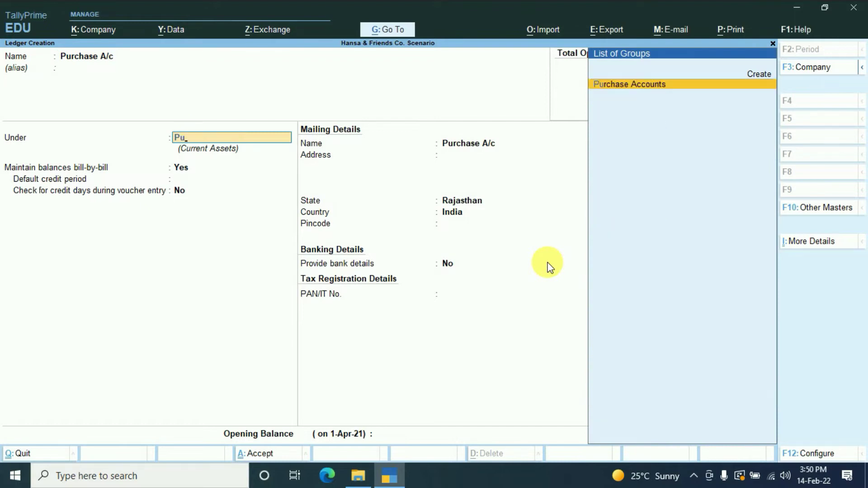
key(Return)
key(ctrl+a)
Step: Create a ledger named Sales A/c under the Sales Accounts group
text(Sales A/c)
key(Return)
key(Return)
text(Sa)
key(Return)
key(Return)
key(ctrl+a)
Step: Create a ledger named Furnitrue A/c under the Fixed Assets group
text(Furntitrue A/c)
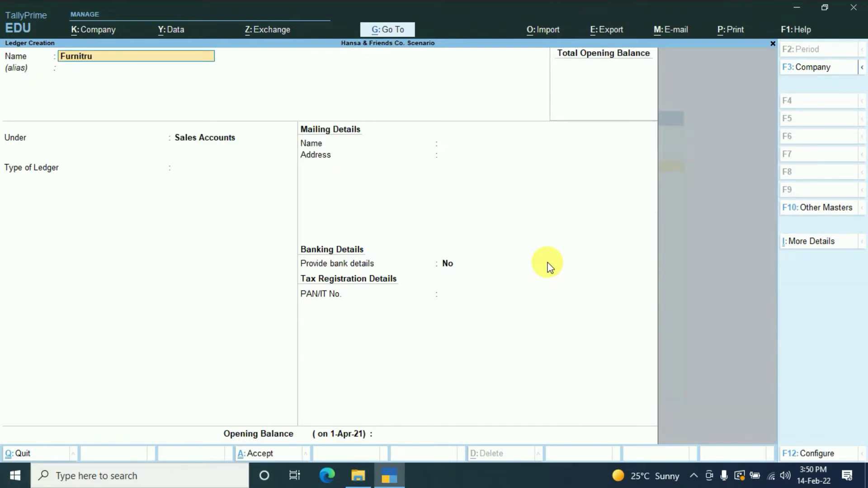
key(Return)
key(Return)
text(F)
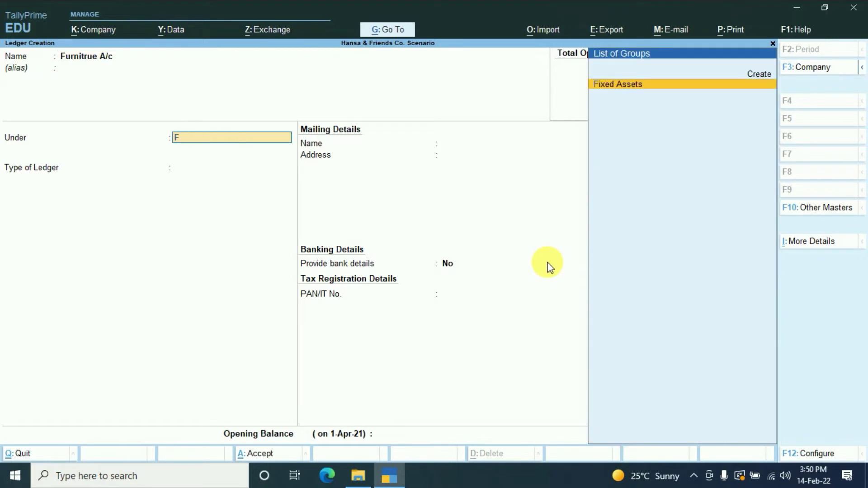
key(Return)
key(ctrl+a)
Step: Create a ledger named Deprecation A/c under Indirect Expenses and return to the Gateway of Tally
text(Depreca)
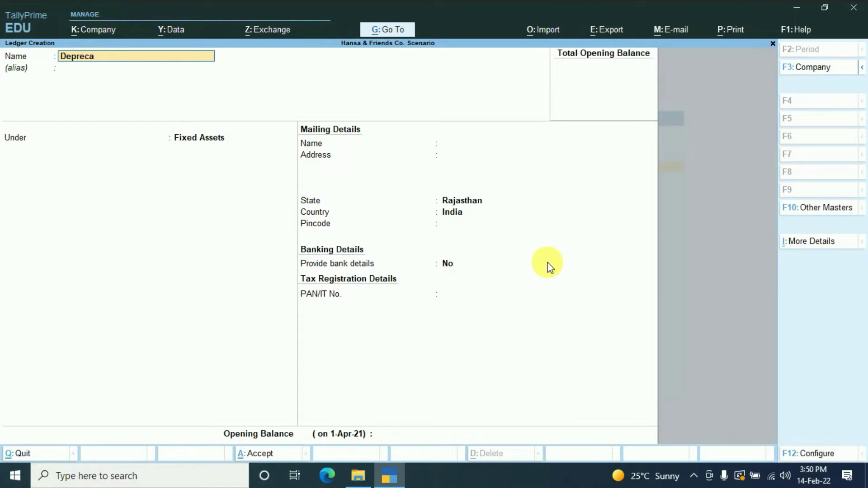
text(tion A/c)
key(Return)
key(Return)
text(in)
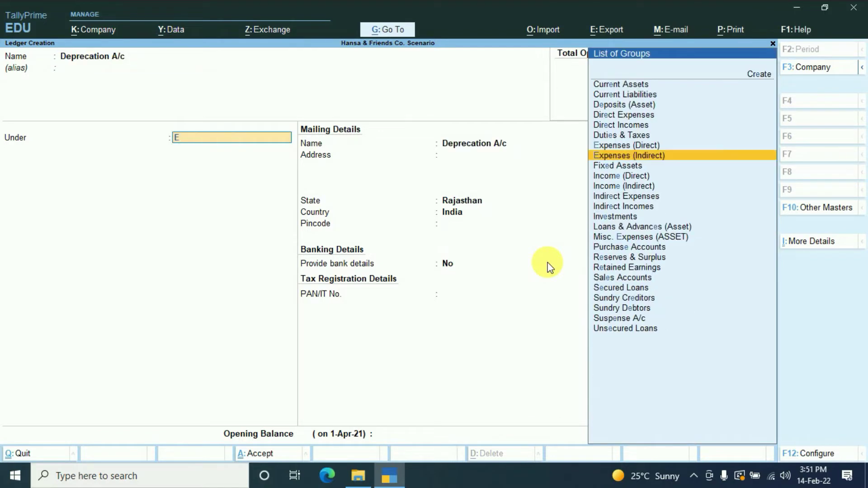
key(Return)
key(Return)
key(ctrl+a)
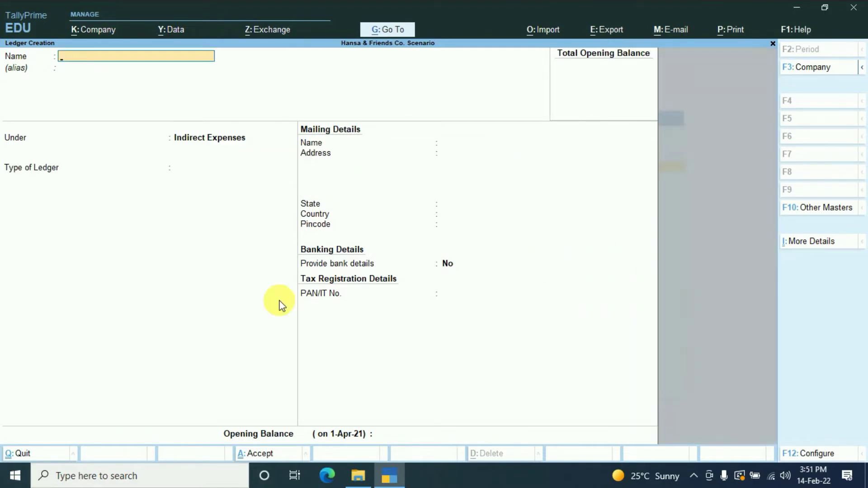
key(Escape)
key(Escape)
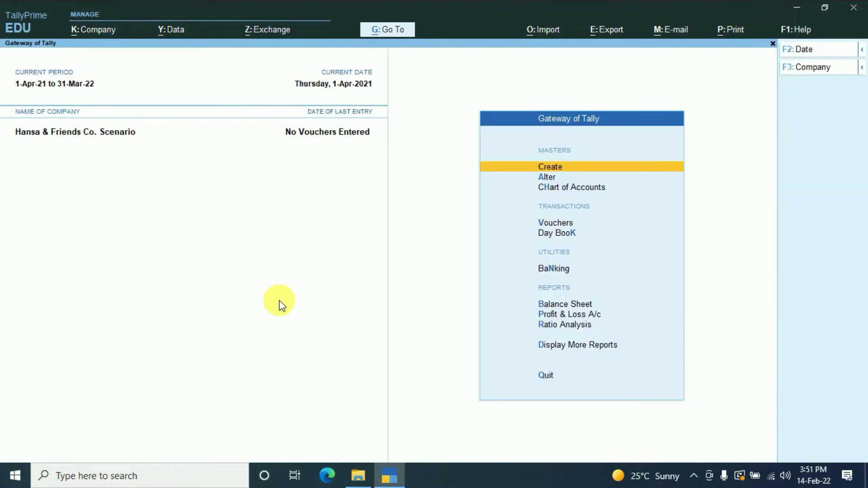
Step: Record a purchase voucher with Cash as the party and 20000 against Purchase A/c
key(v)
key(F9)
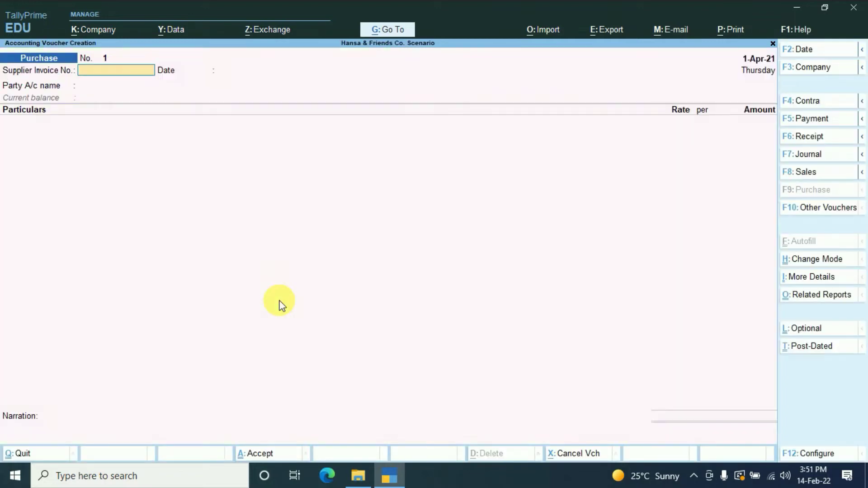
key(Return)
key(Return)
key(Return)
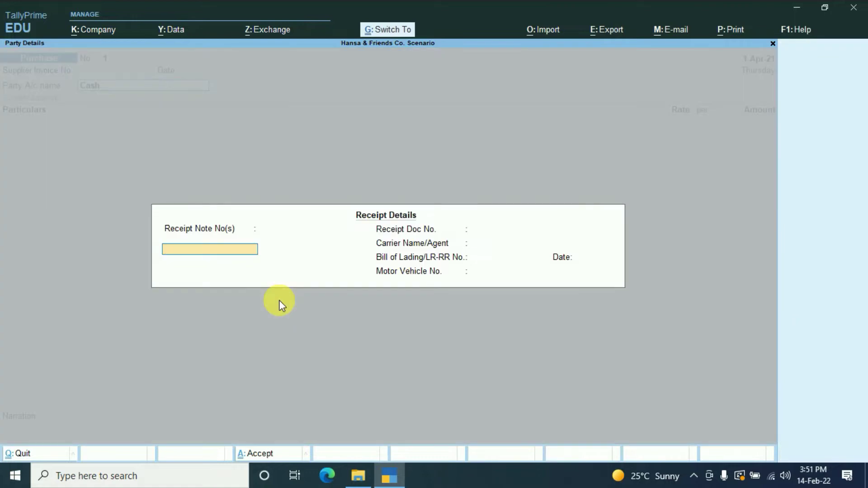
key(Return)
key(ctrl+a)
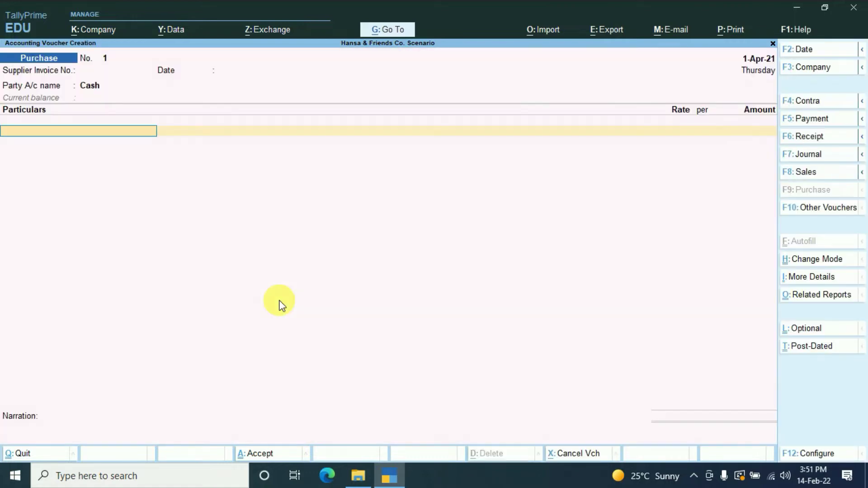
text(pu)
key(Return)
text(20000)
key(Return)
key(Escape)
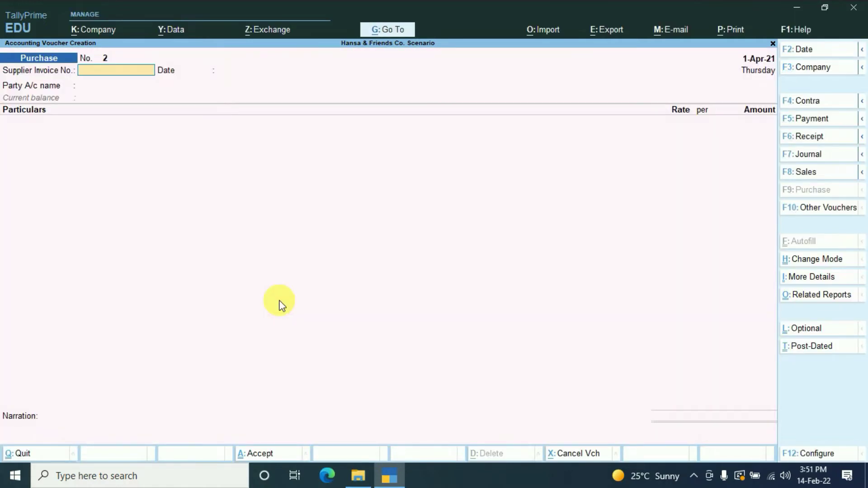
Step: Record a sales voucher with Cash as the party and 30000 against Sales A/c
key(F8)
key(Return)
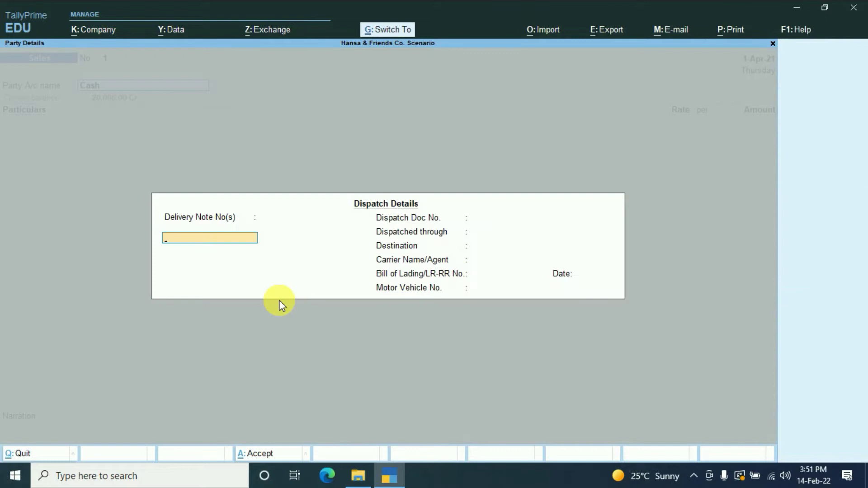
key(ctrl+a)
key(ctrl+a)
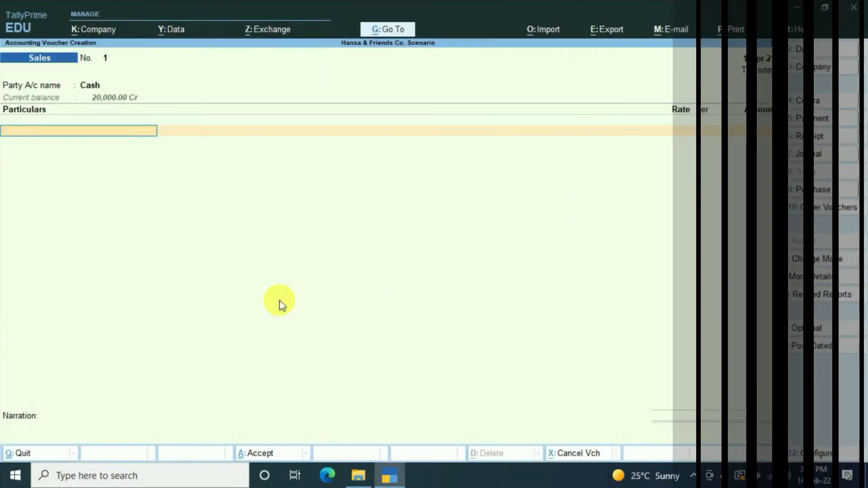
text(S)
key(Return)
text(30000)
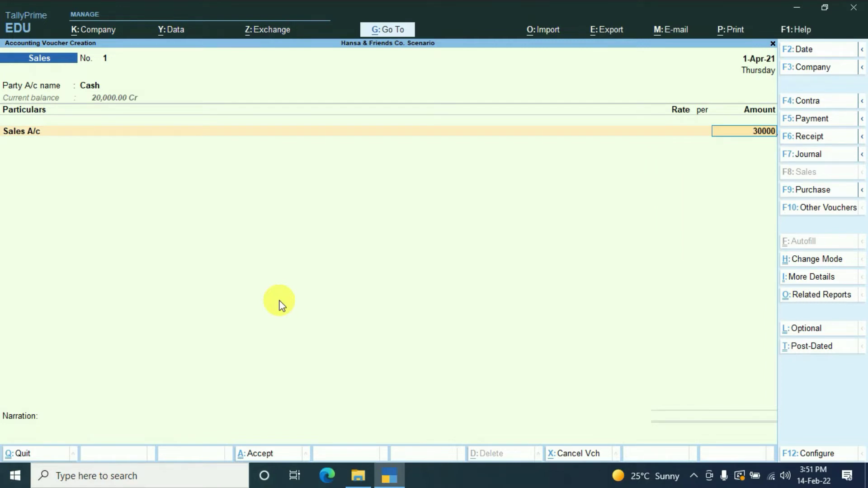
key(Return)
key(ctrl+a)
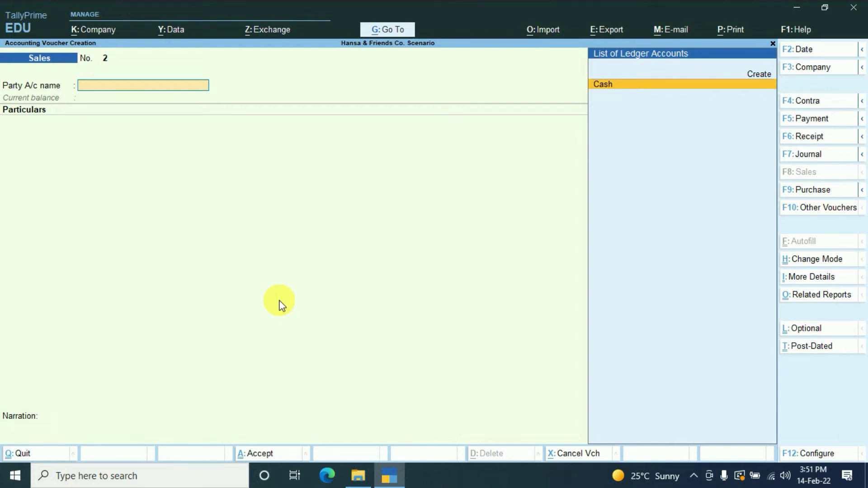
Step: Leave voucher entry and examine gross and net profit in the Profit & Loss A/c report
key(Escape)
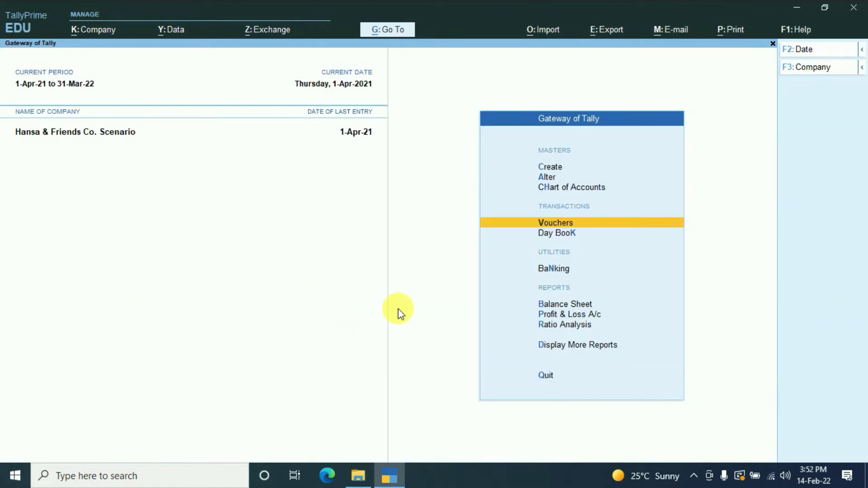
click(548, 317)
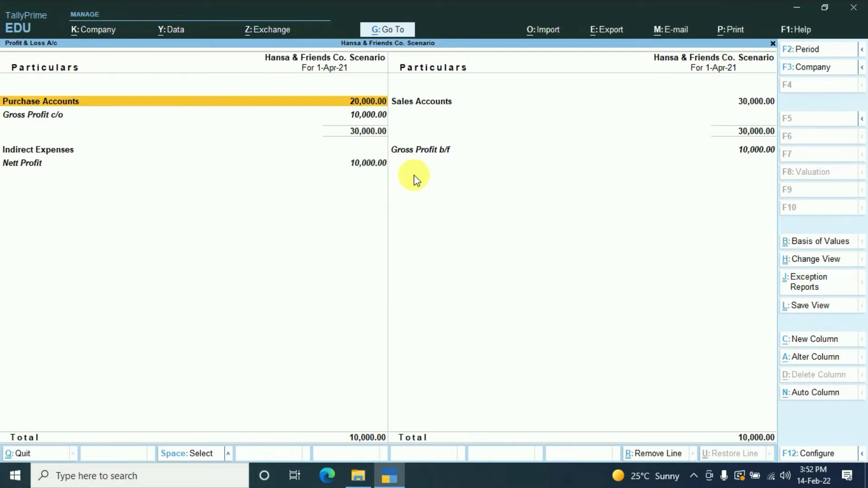
key(Escape)
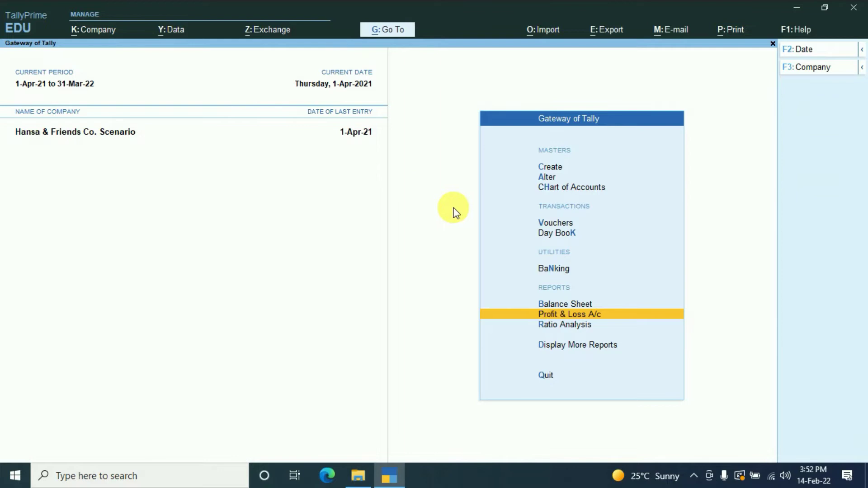
Step: Enter a journal voucher debiting Deprecation A/c with 4000 and choose Furnitrue A/c as the credit ledger
click(553, 222)
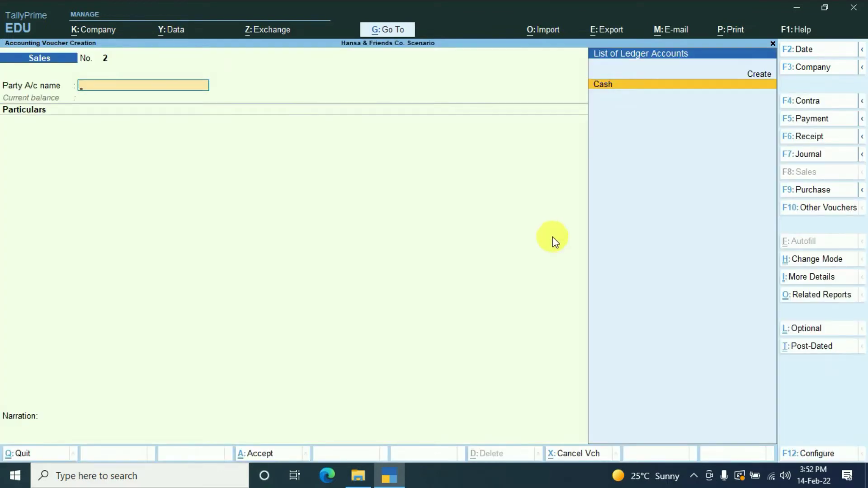
key(F7)
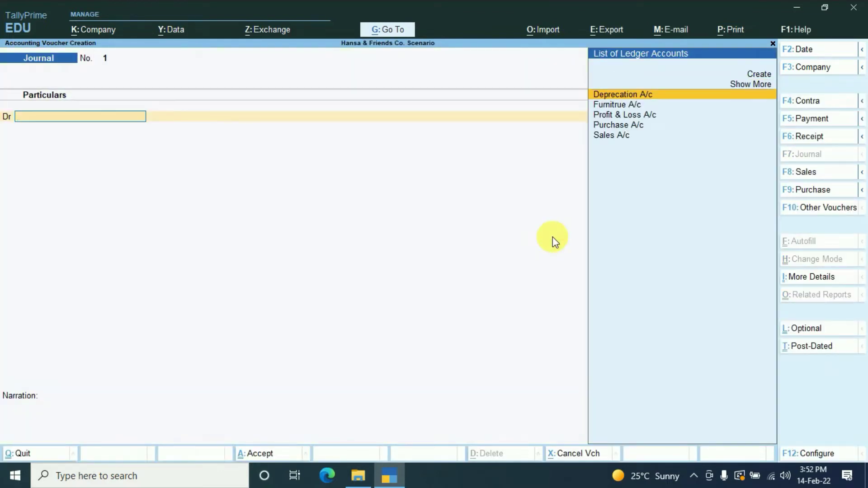
key(Return)
text(4000)
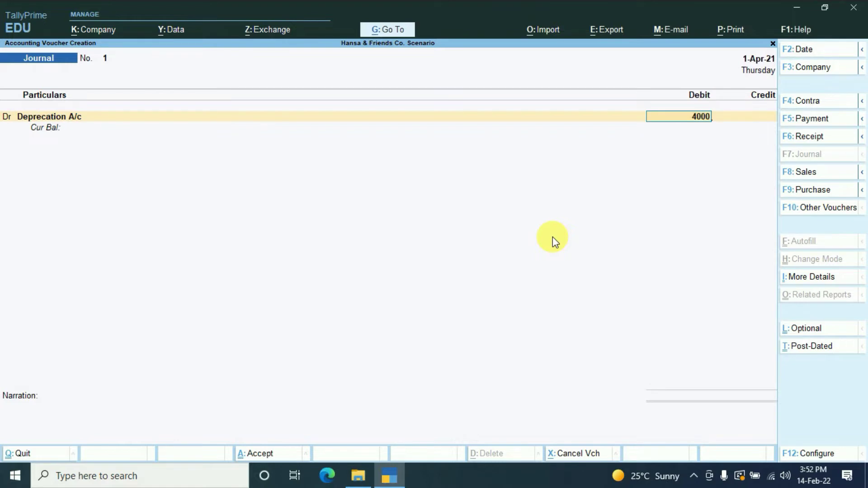
key(Return)
key(Return)
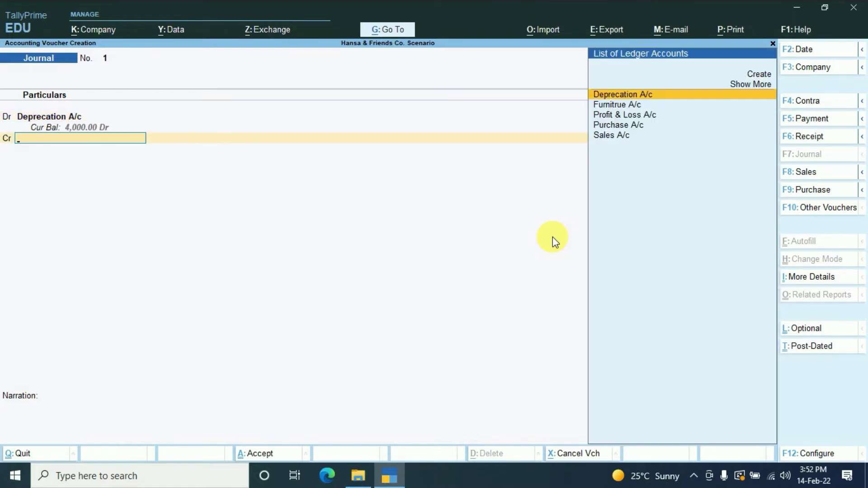
key(Down)
key(Return)
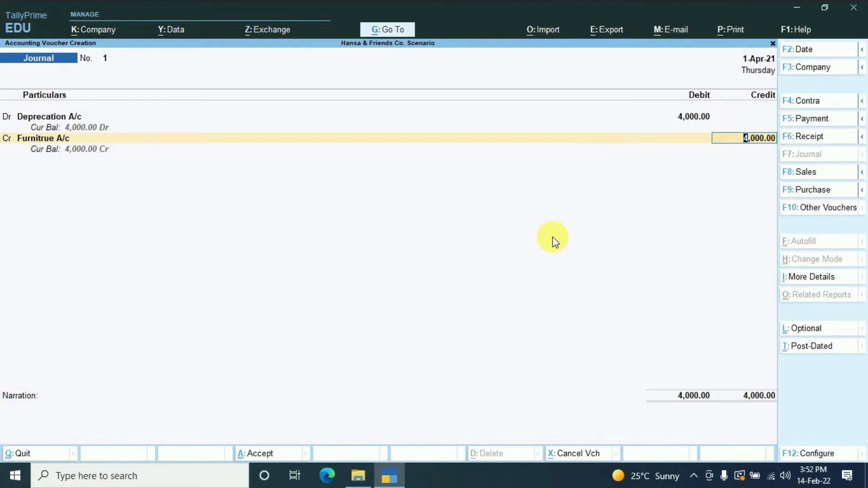
Step: Open the Furnitrue A/c ledger for alteration from the journal voucher, clear its name and quit without saving
key(BackSpace)
key(ctrl+Return)
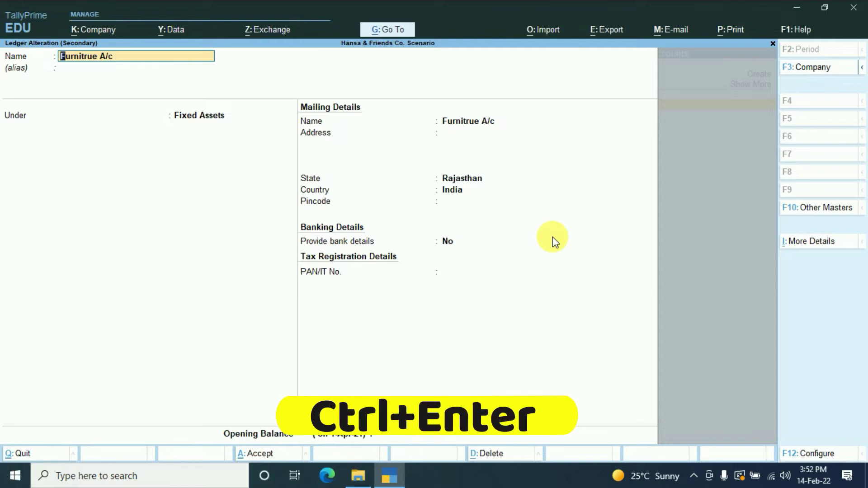
key(BackSpace)
key(Escape)
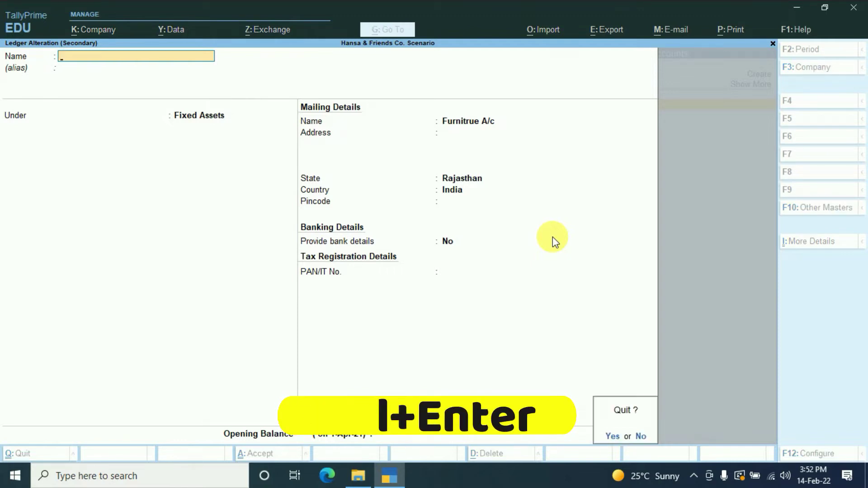
key(Return)
key(Return)
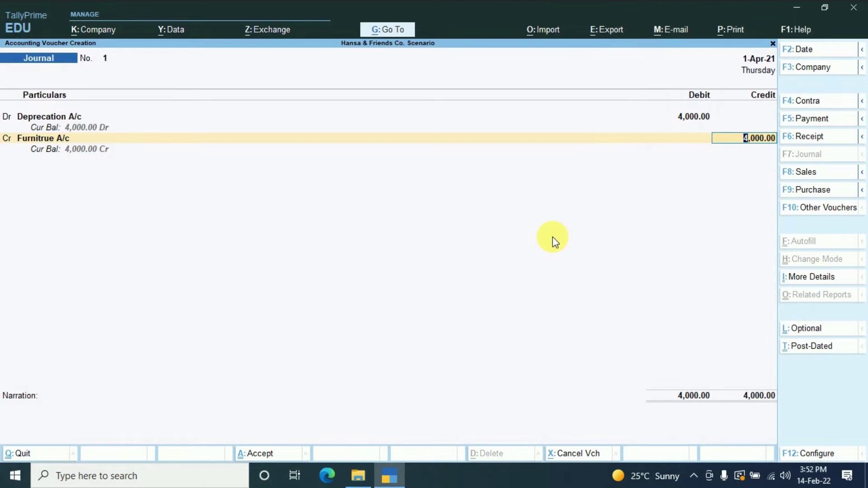
Step: Accept the 4,000 credit to Furnitrue A/c and save the journal voucher
key(Return)
key(ctrl+a)
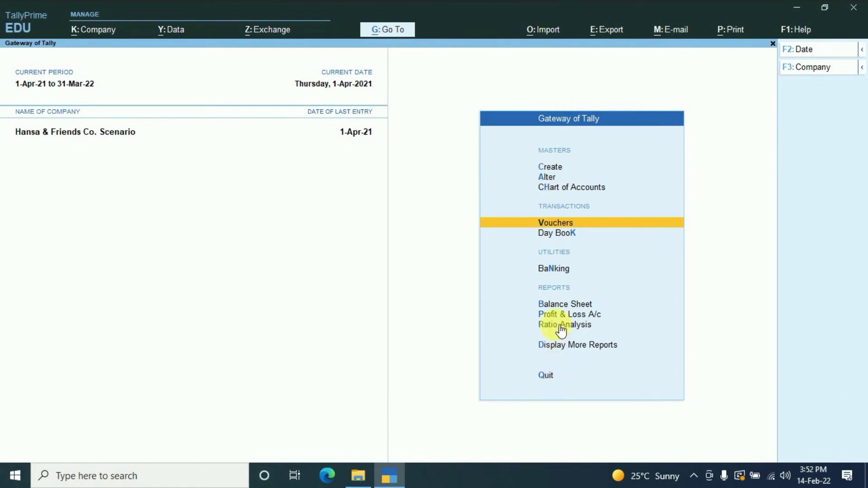
Step: Examine how the depreciation entry affects indirect expenses and net profit in the Profit & Loss A/c report
click(560, 317)
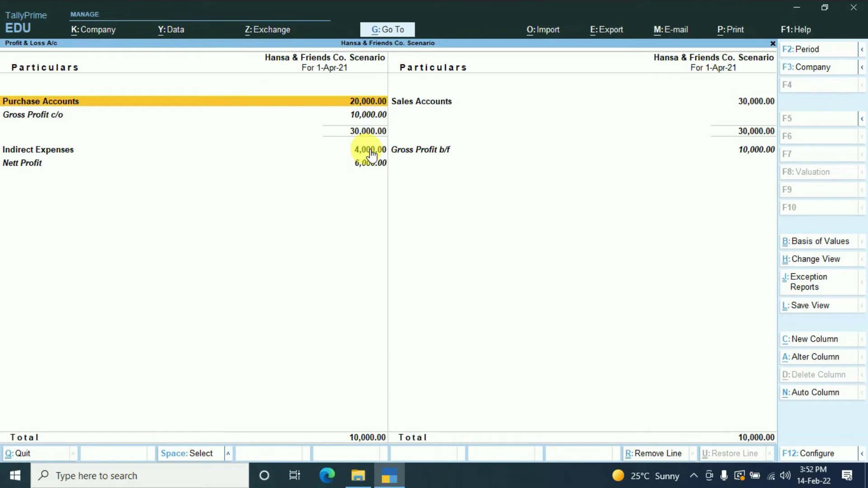
key(Escape)
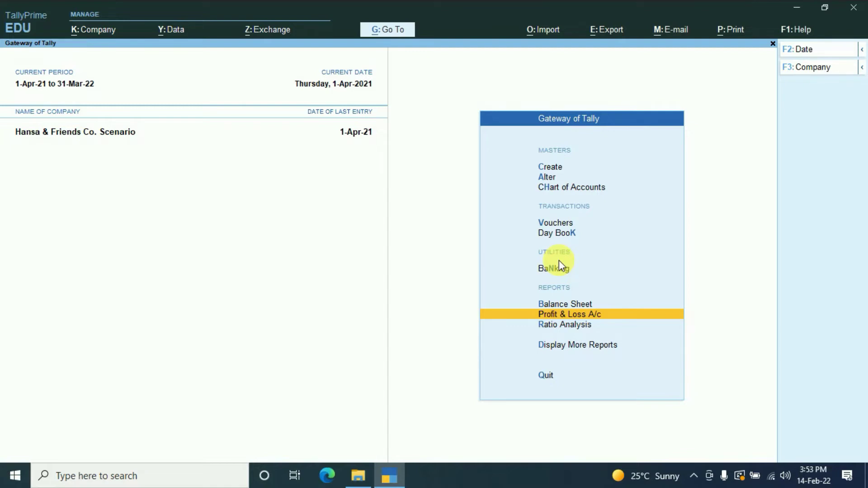
Step: Review the Profit & Loss A/c report for 1-Apr-21 and return to the Gateway of Tally
key(Return)
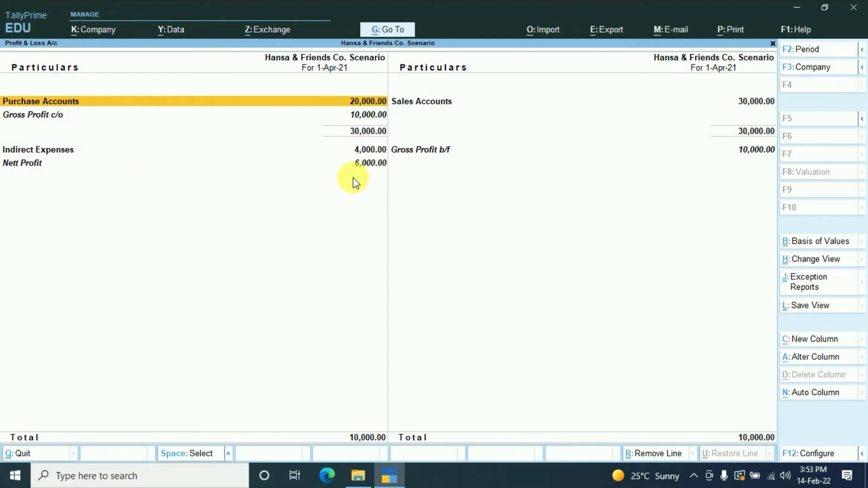
key(Escape)
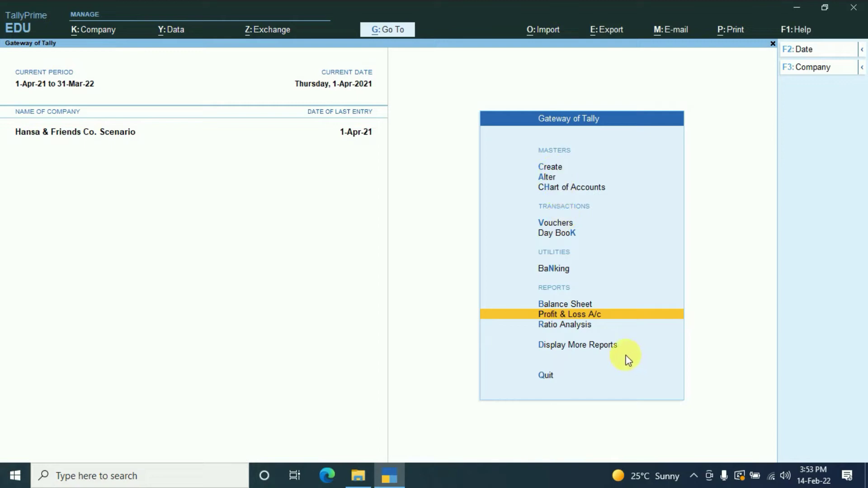
Step: Expand the list of masters and start a new scenario named Scenario One with actuals included
click(559, 172)
text(S)
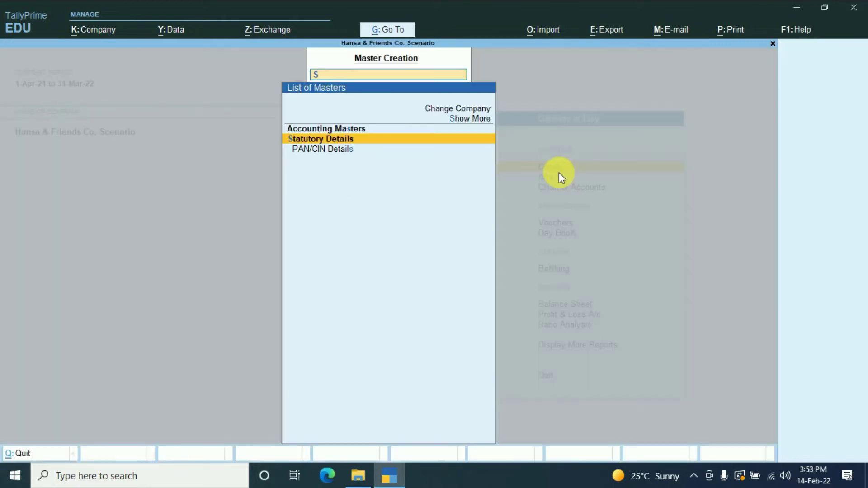
key(Up)
key(Up)
key(Return)
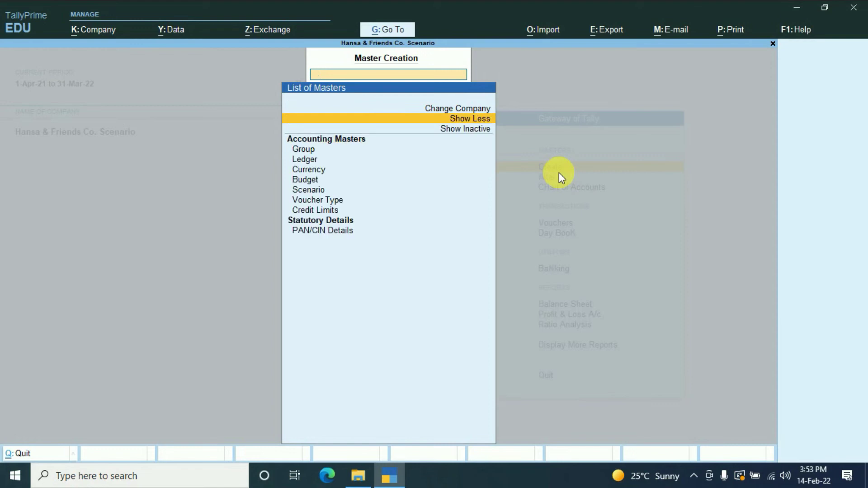
key(Down)
key(Down)
key(Down)
key(Down)
key(Down)
key(Down)
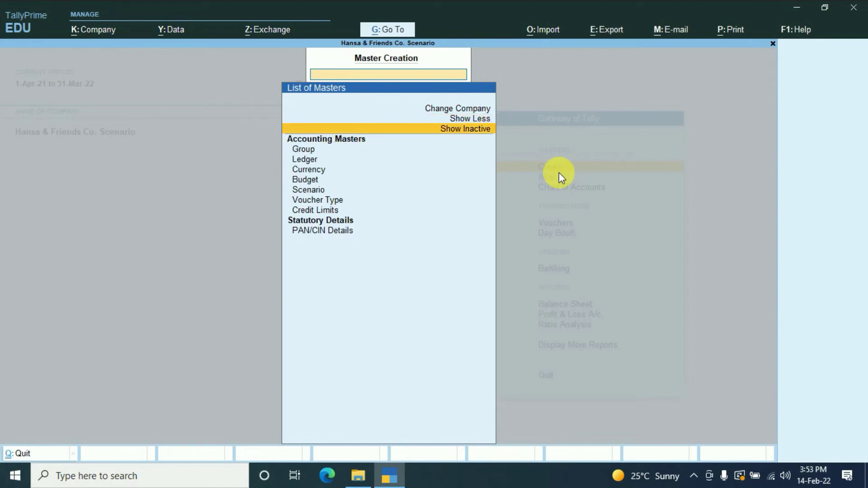
key(Return)
text(Scenario One)
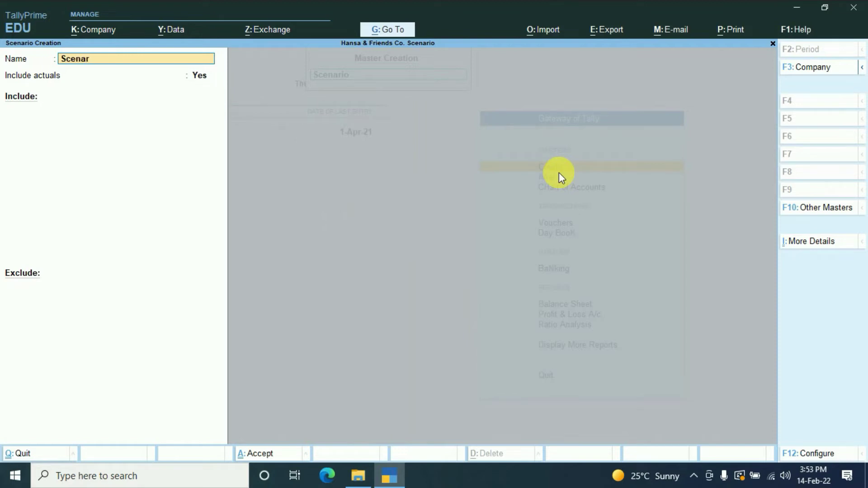
key(Return)
key(Return)
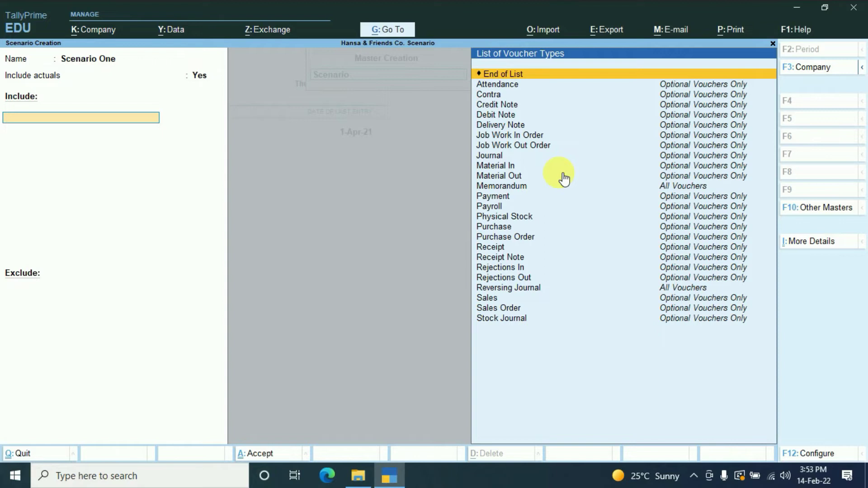
Step: Include the Journal and Reversing Journal voucher types in the scenario and save it
text(J)
key(Down)
key(Down)
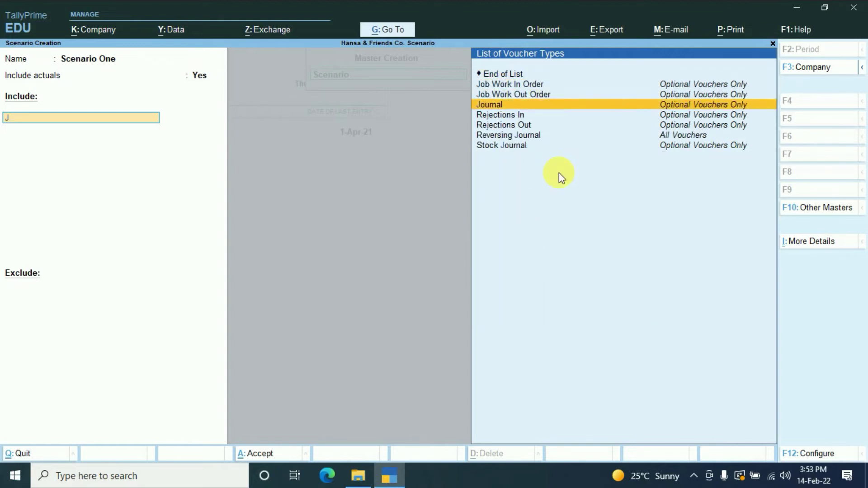
key(Return)
text(Sr)
key(BackSpace)
text(r)
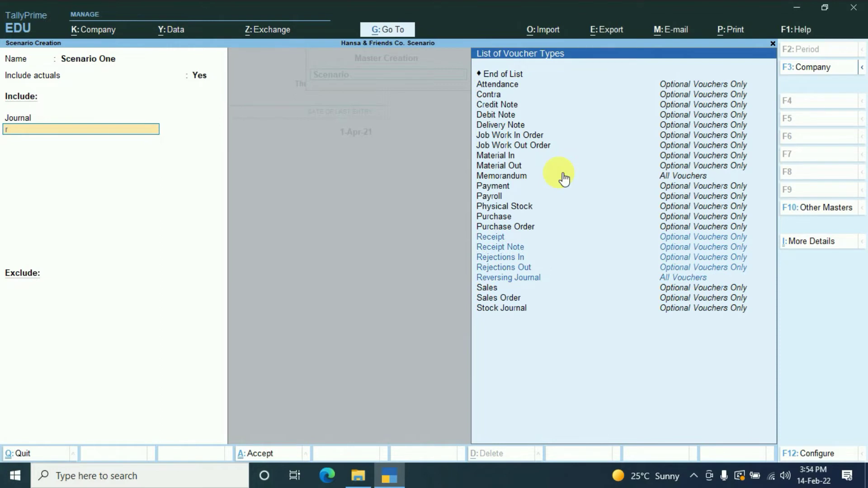
key(Escape)
key(Escape)
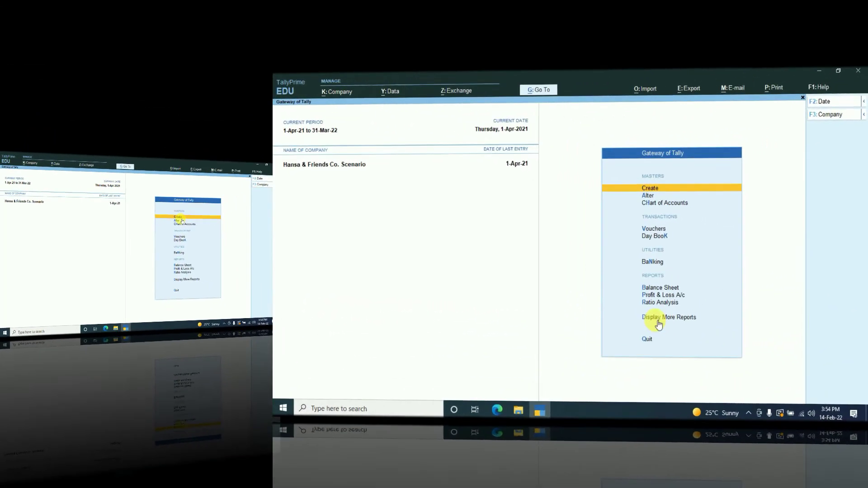
Step: Mark the Deprecation A/c journal voucher in the Day Book as optional and save it
click(763, 291)
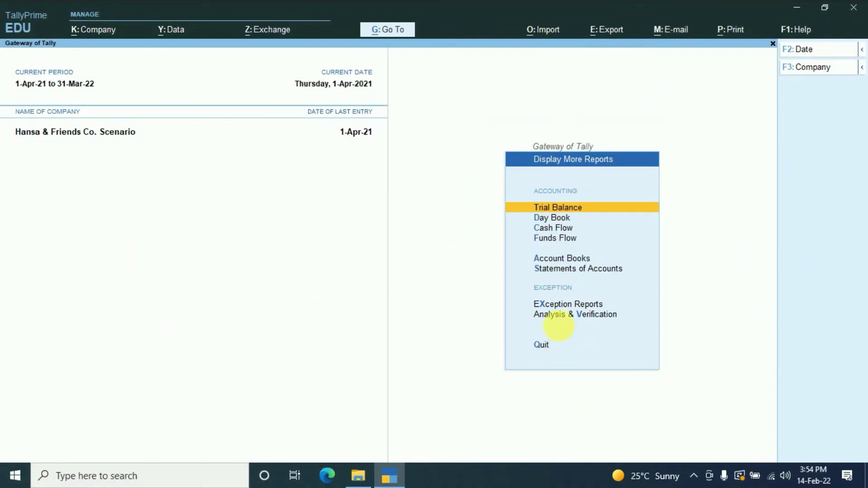
click(551, 219)
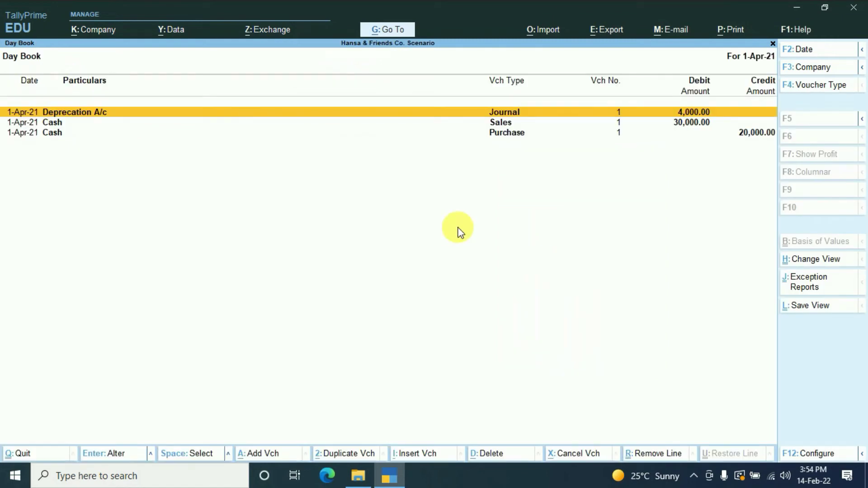
key(Return)
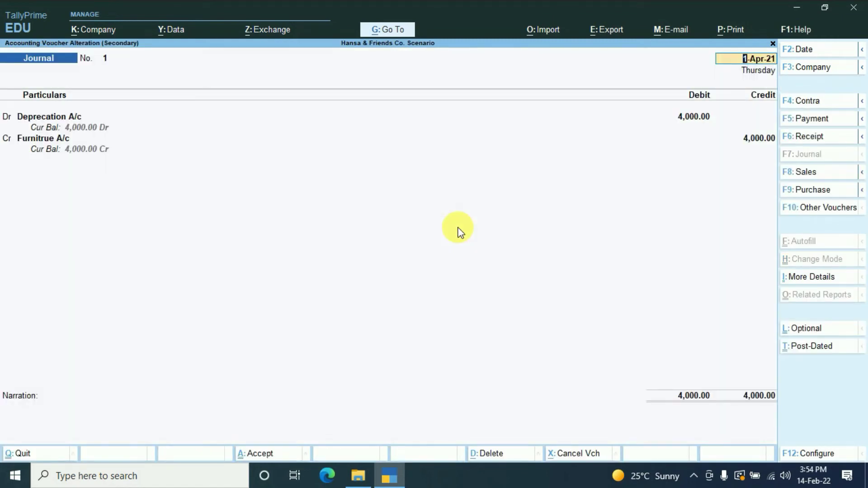
key(ctrl+l)
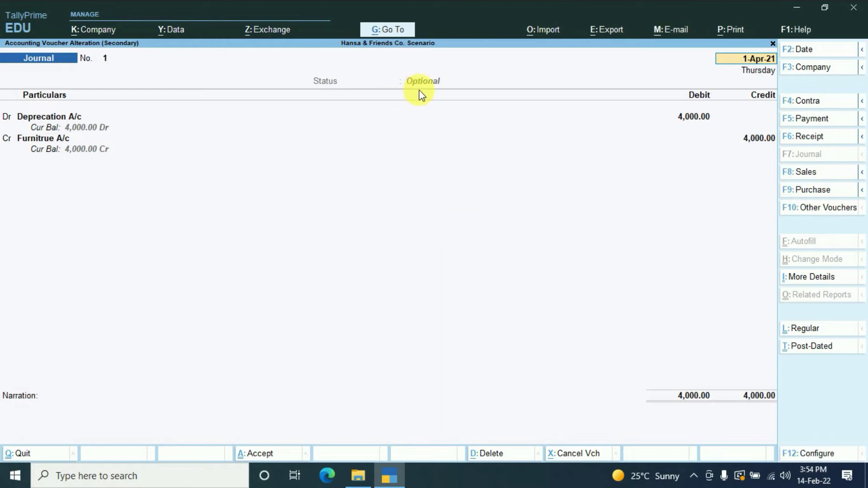
key(ctrl+a)
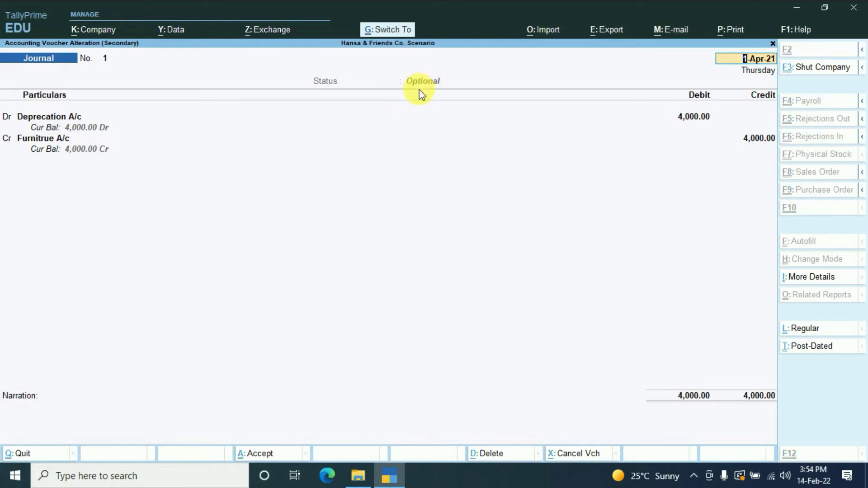
key(Escape)
key(Escape)
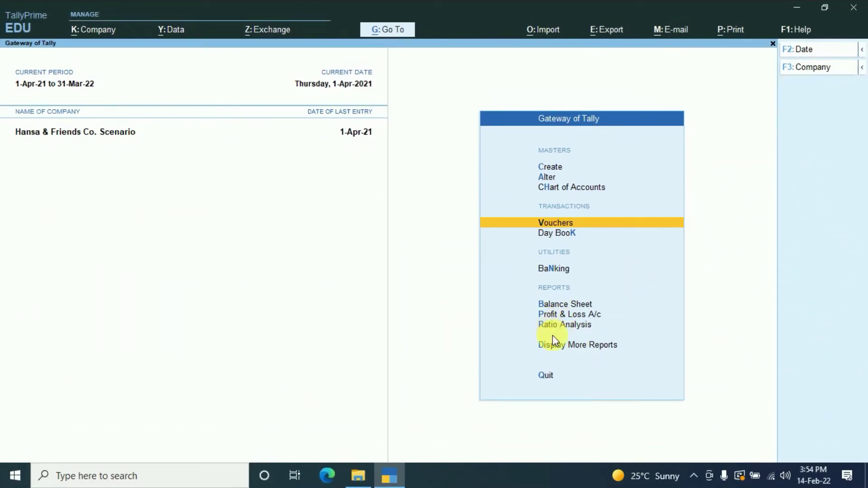
Step: Compare actuals in the Profit & Loss A/c with a new column from 1-Apr-21 showing Scenario One with variance
click(549, 315)
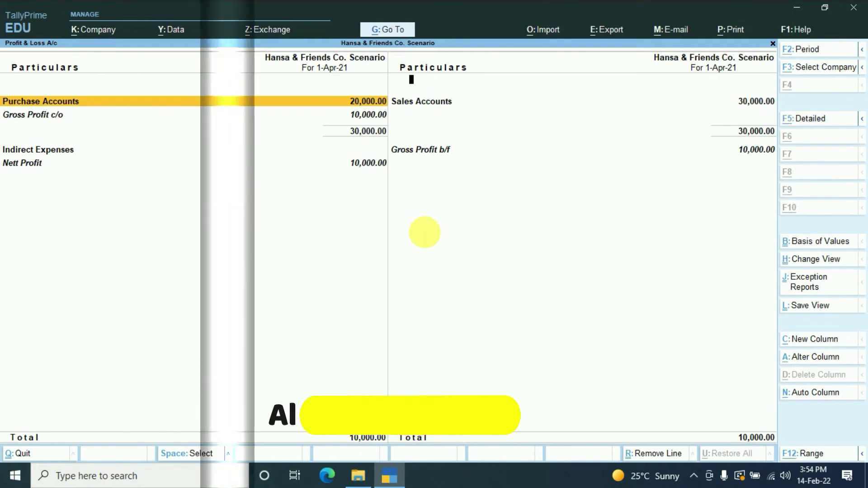
key(alt+c)
key(Return)
key(Return)
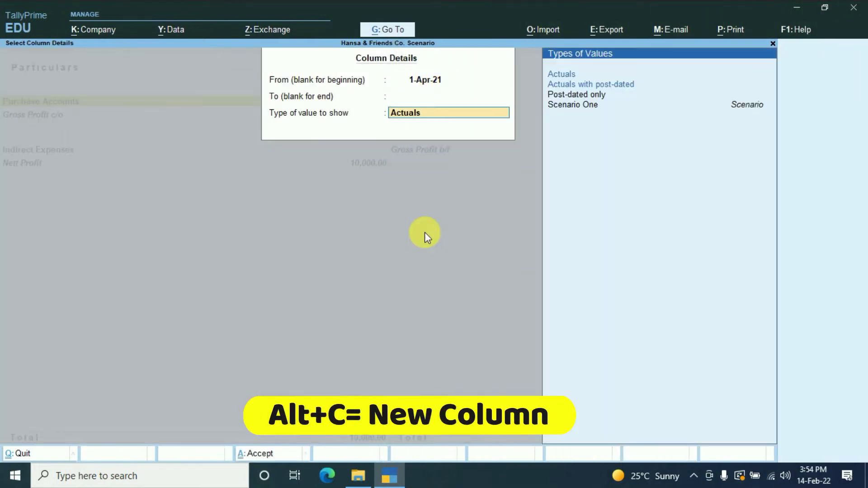
key(Down)
key(Down)
key(Down)
key(Return)
key(y)
key(Return)
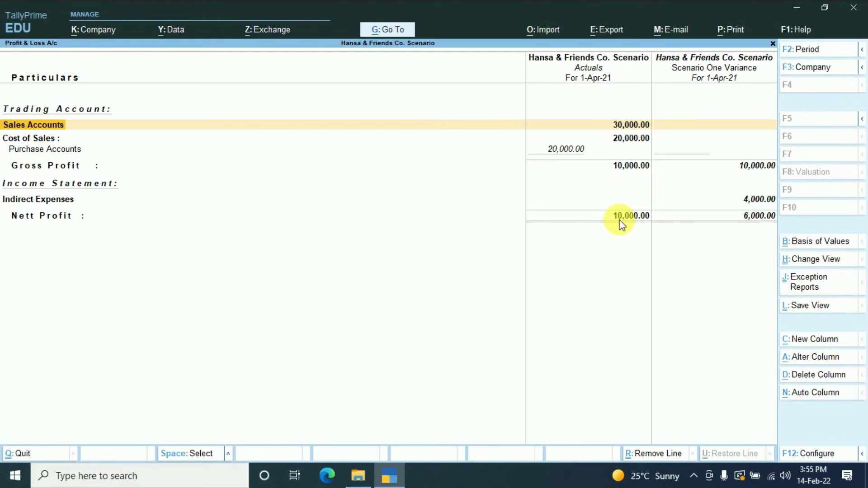
key(Escape)
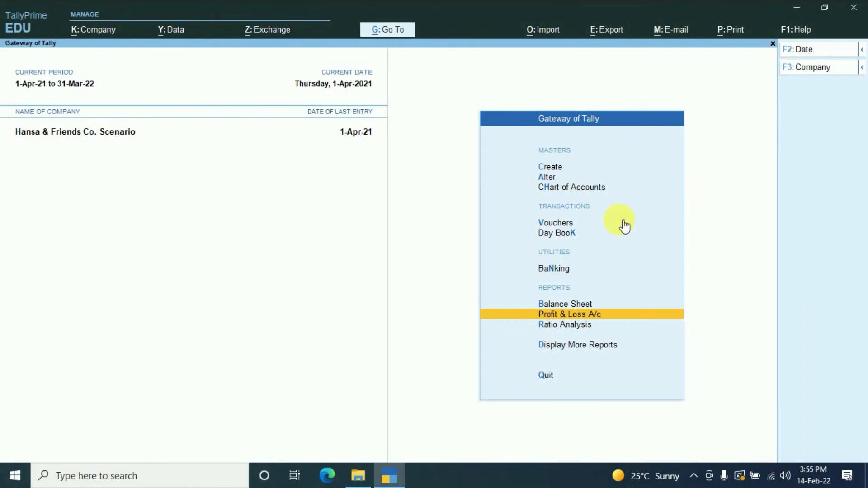
Step: Open the optional Deprecation A/c journal voucher for alteration from the Day Book
key(Return)
key(Escape)
key(Down)
key(Down)
key(Return)
click(622, 218)
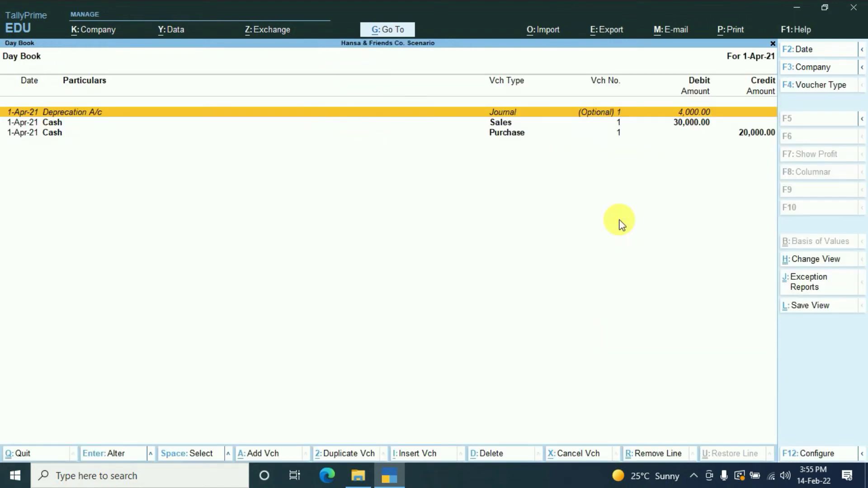
key(Return)
Step: Show the inactive voucher types and change the voucher's type to Reversing Journal, agreeing to activate it
key(F10)
text(R)
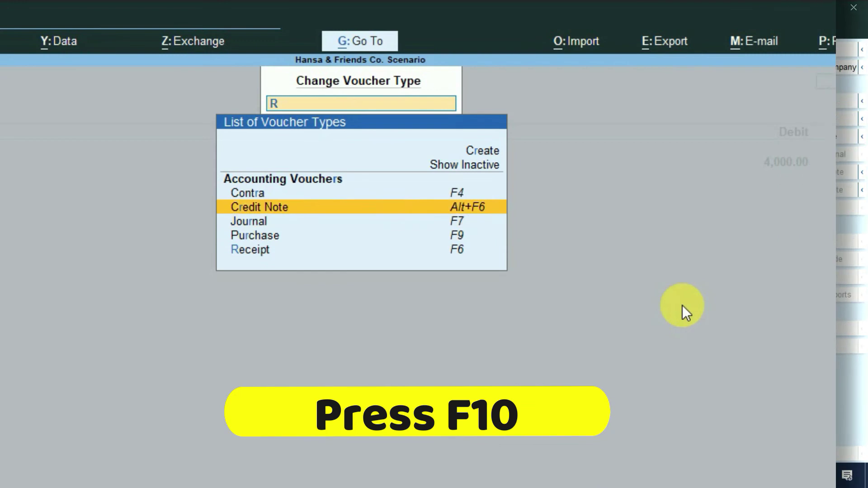
key(Up)
key(Up)
key(Up)
key(Return)
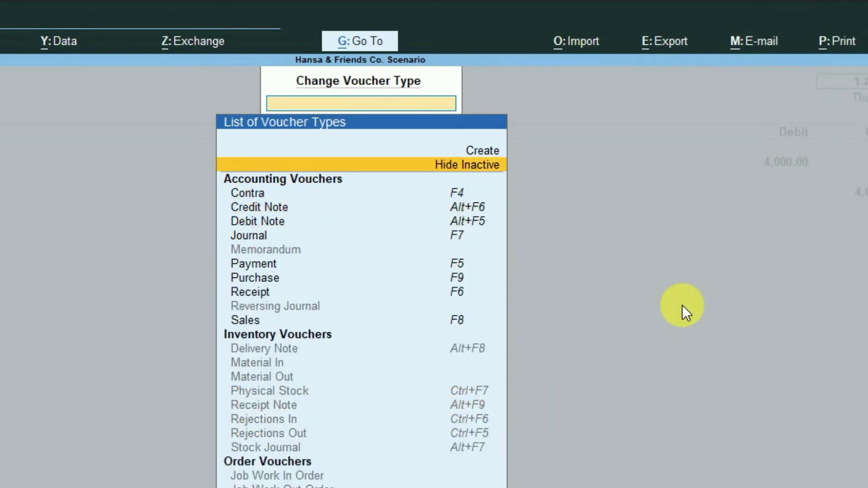
key(Down)
key(Down)
key(Down)
key(Down)
key(Down)
key(Down)
key(Down)
key(Down)
key(Down)
key(Down)
key(Down)
key(Up)
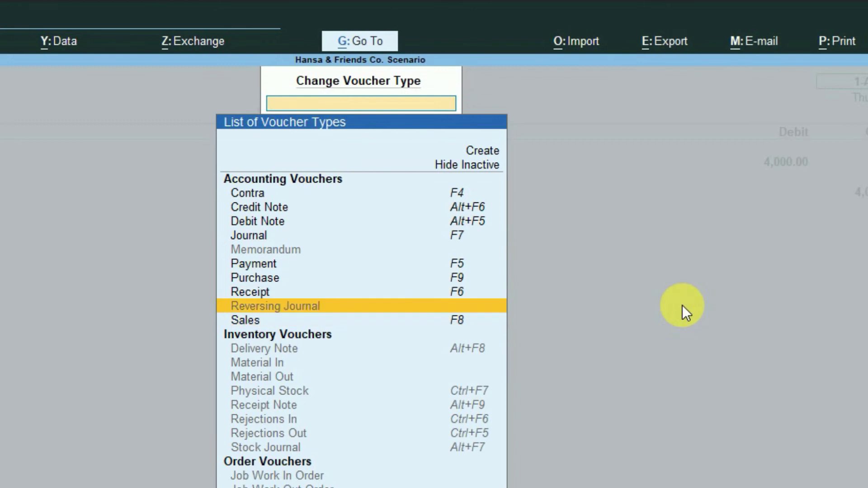
key(Return)
key(y)
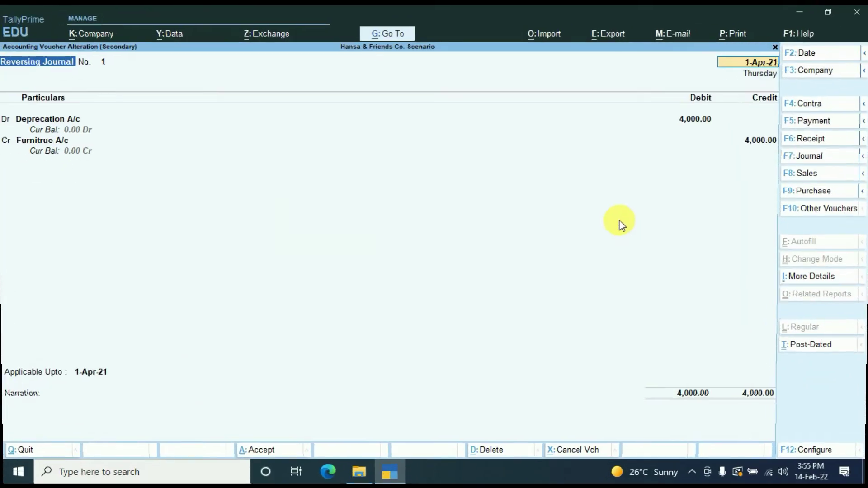
Step: Keep the 4,000 debit and credit lines, make the reversing journal applicable up to 1-Oct-21 and save it
key(Return)
key(Return)
key(Return)
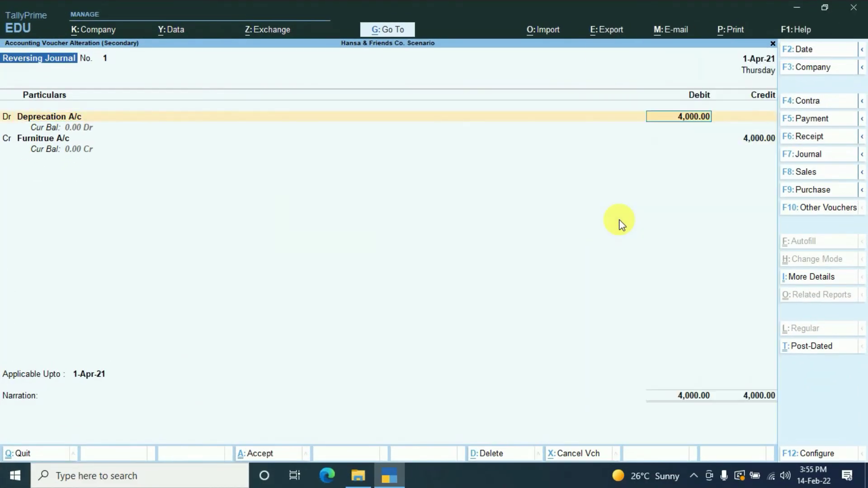
key(Return)
key(Return)
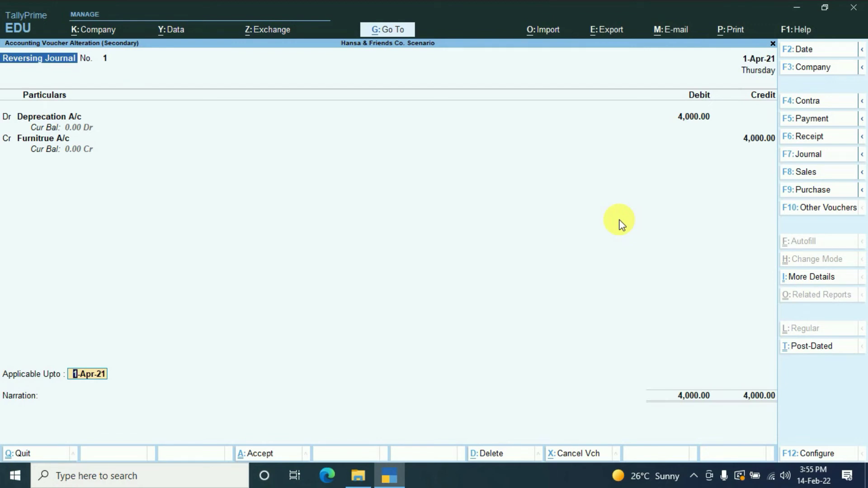
text(1-)
text(10)
key(Return)
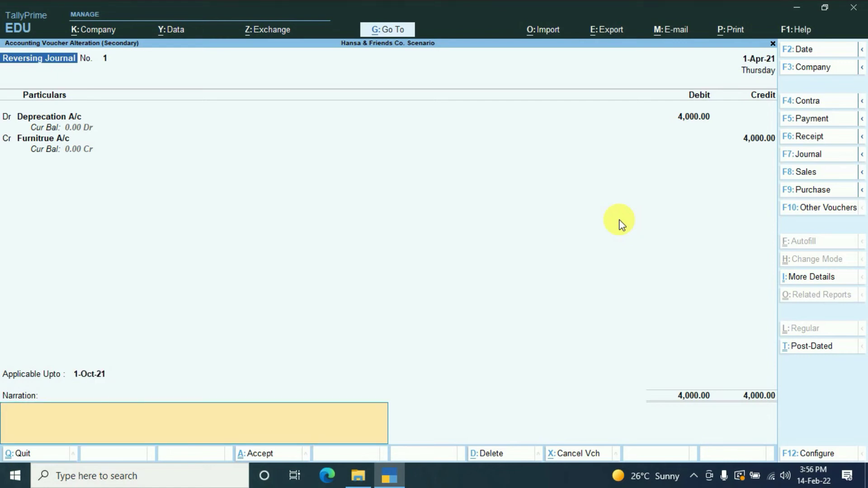
key(Return)
key(Escape)
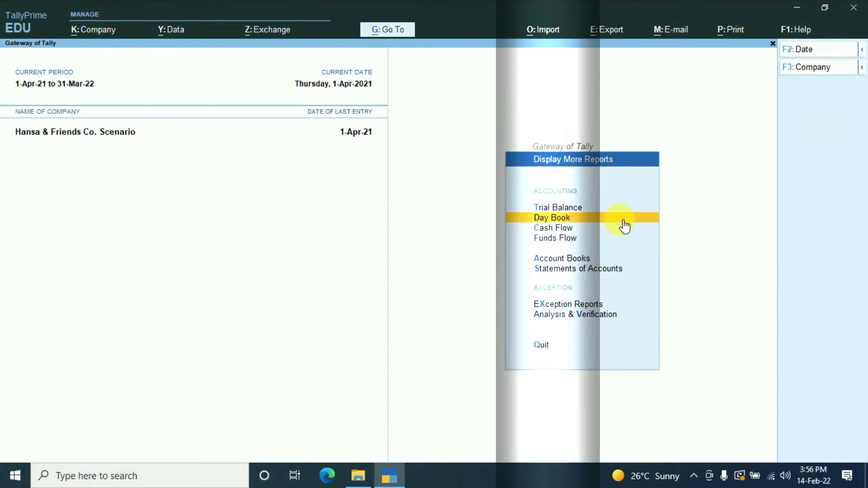
key(Escape)
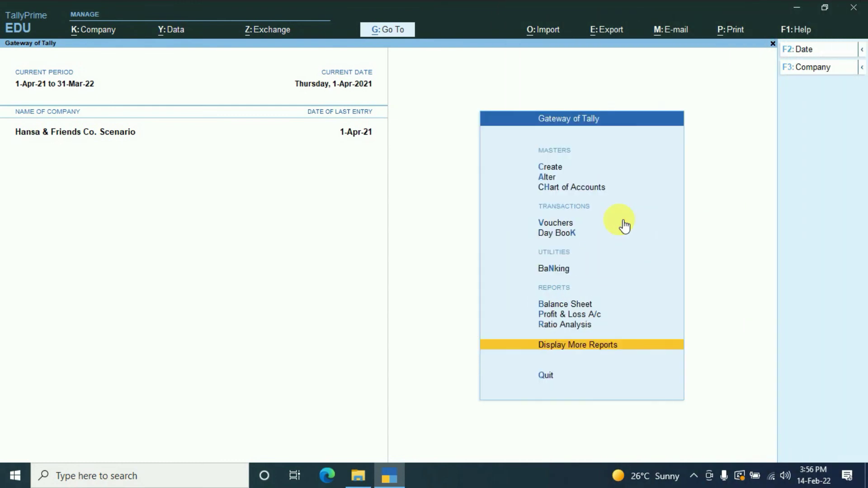
Step: Open the Profit & Loss A/c and begin a new comparison column from 1-Apr-21 with Scenario One as its type of value
key(p)
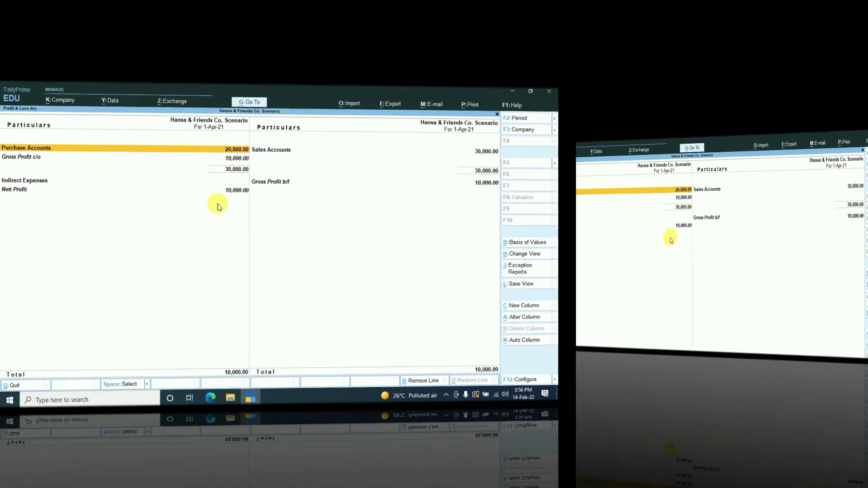
key(Return)
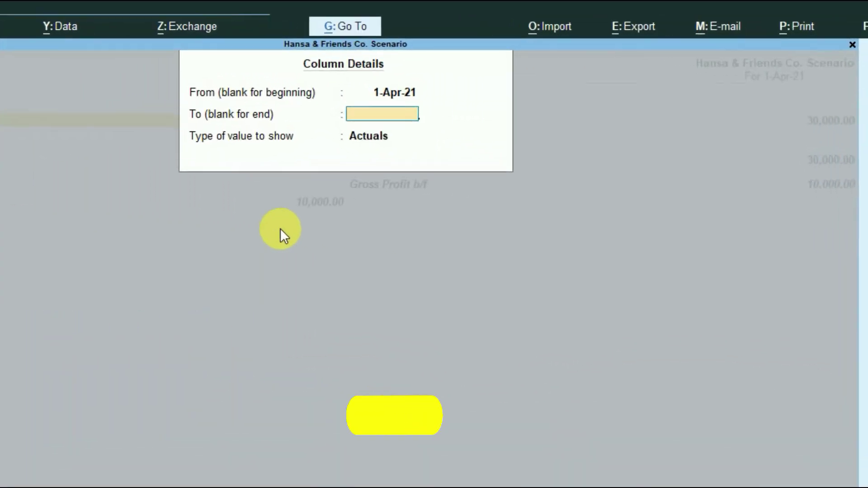
key(Return)
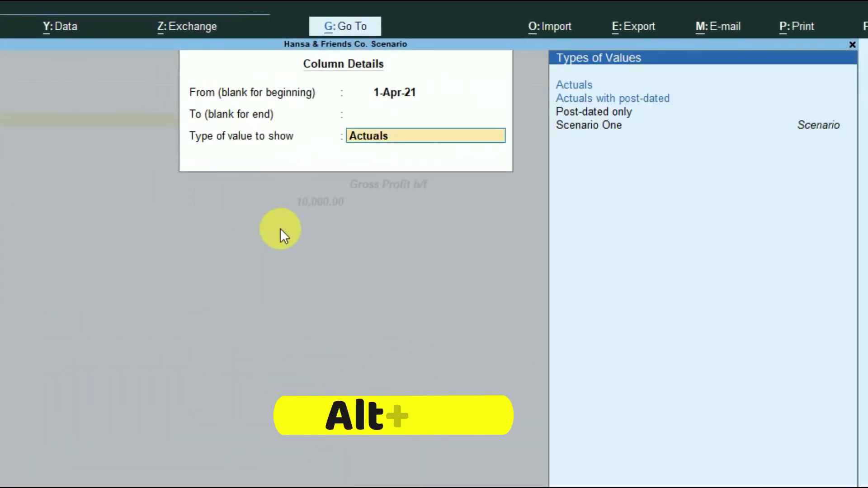
key(Down)
key(Down)
key(Down)
key(Return)
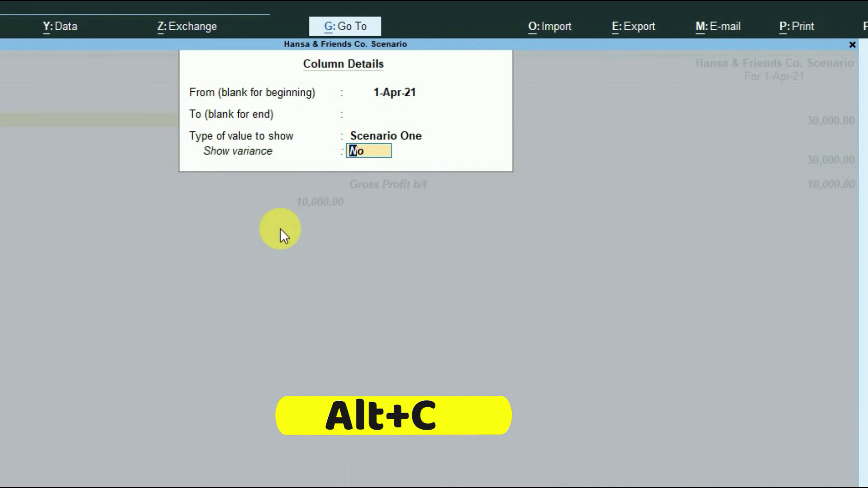
Step: Set the new column's end date to 1-Oct-21, keep Scenario One, and add the column with variance shown
key(BackSpace)
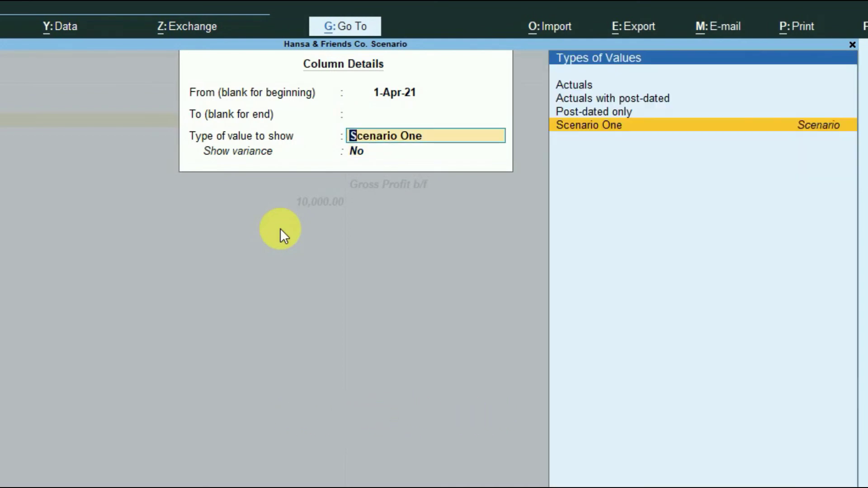
key(BackSpace)
text(1-10)
key(Return)
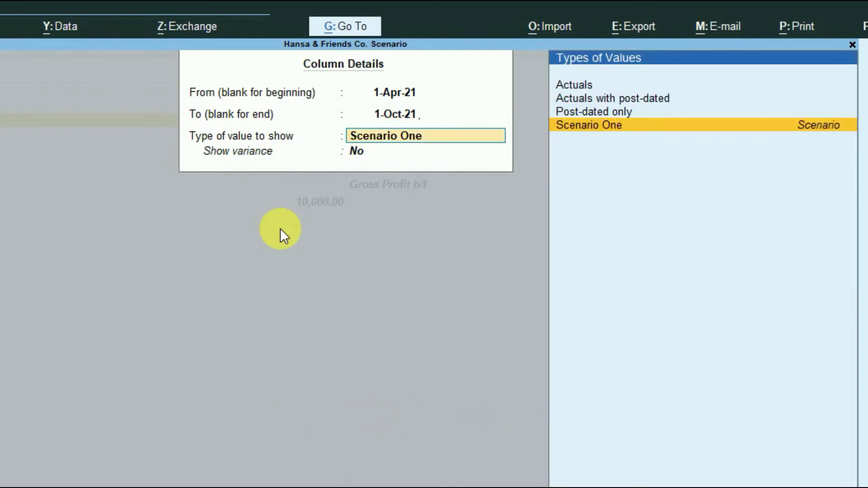
key(Return)
text(y)
key(Return)
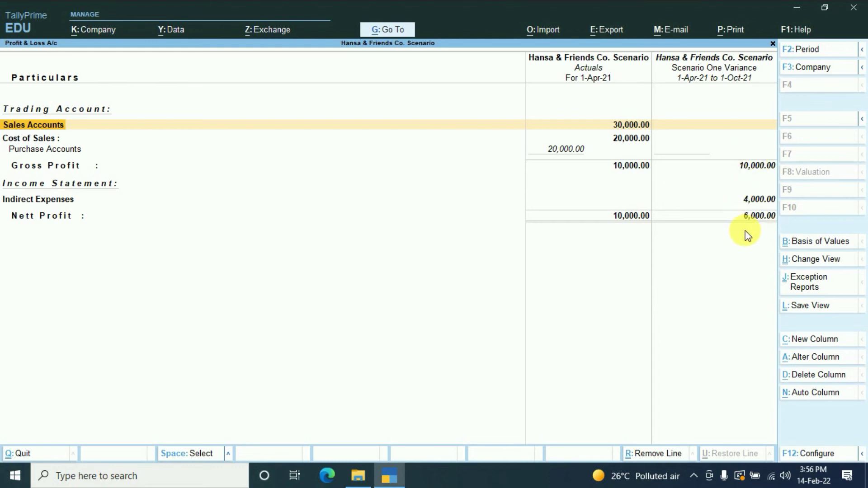
Step: Add another Scenario One column to the Profit & Loss A/c covering 1-Apr-21 to 1-Nov-21
key(alt+c)
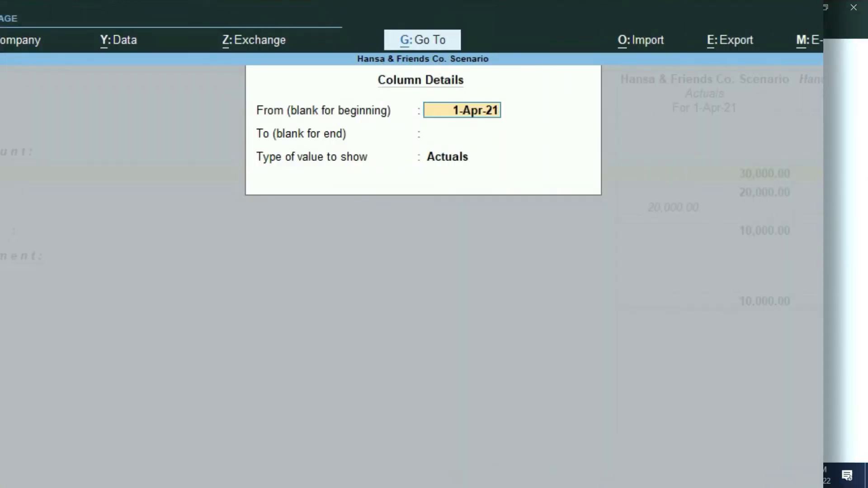
key(Return)
text(1-11)
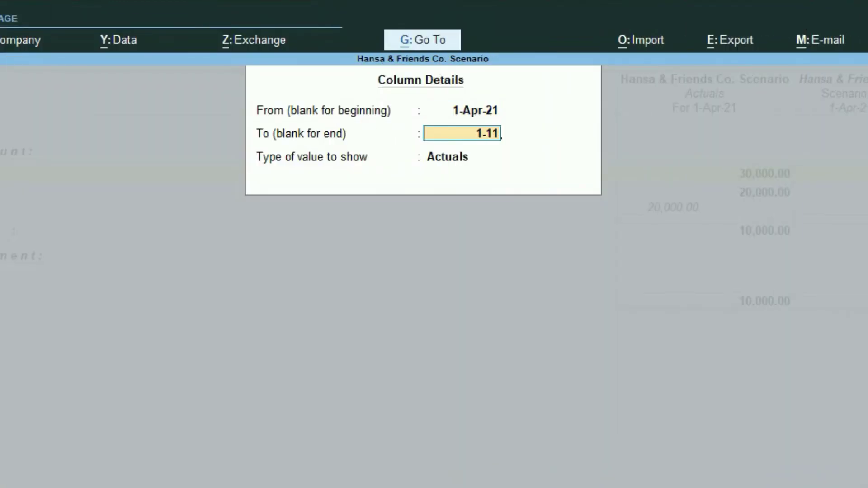
key(Return)
key(Down)
key(Down)
key(Down)
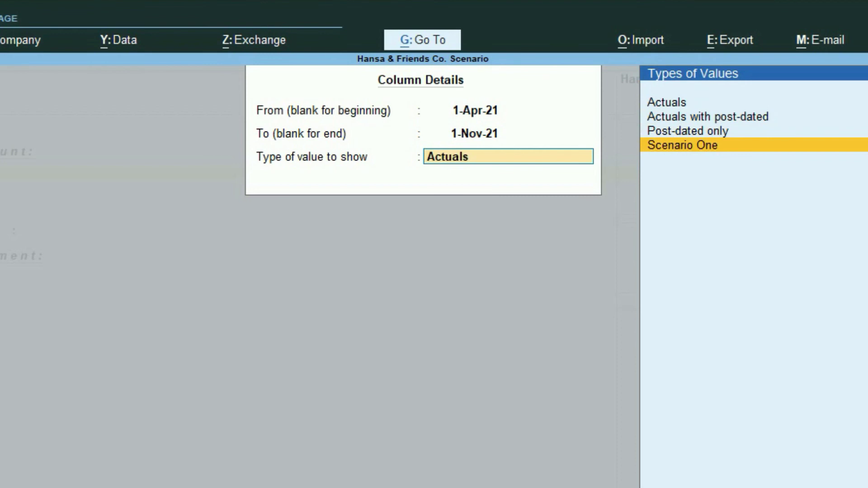
key(Return)
text(y)
key(Return)
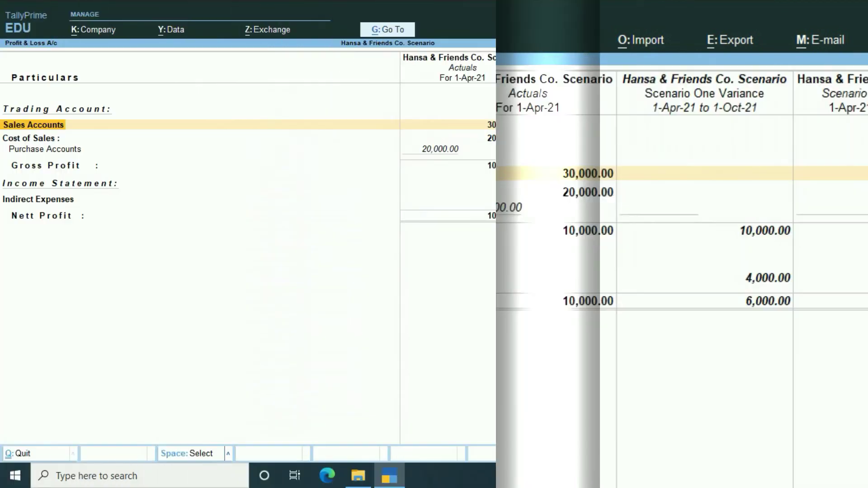